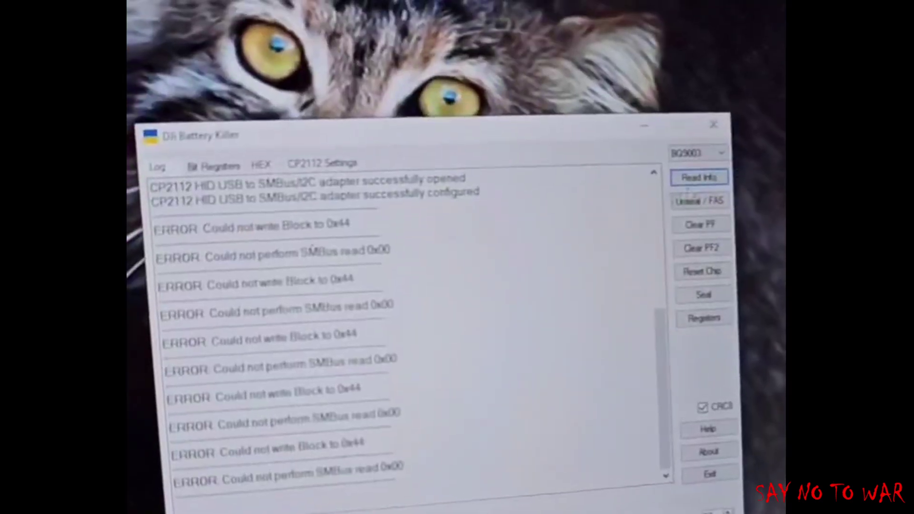
Step: Read the battery info: BQ9003 chip, firmware 0101, four cells near 3.3–3.4 V, sealed
click(691, 186)
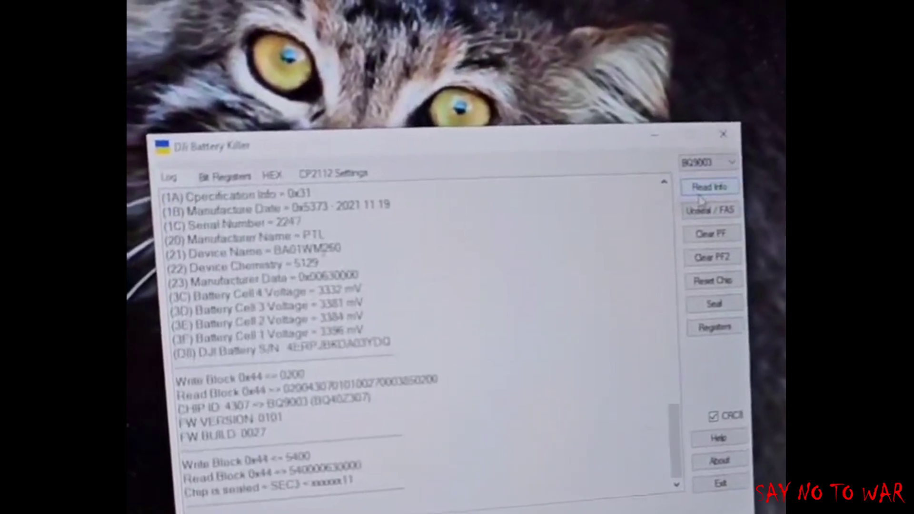
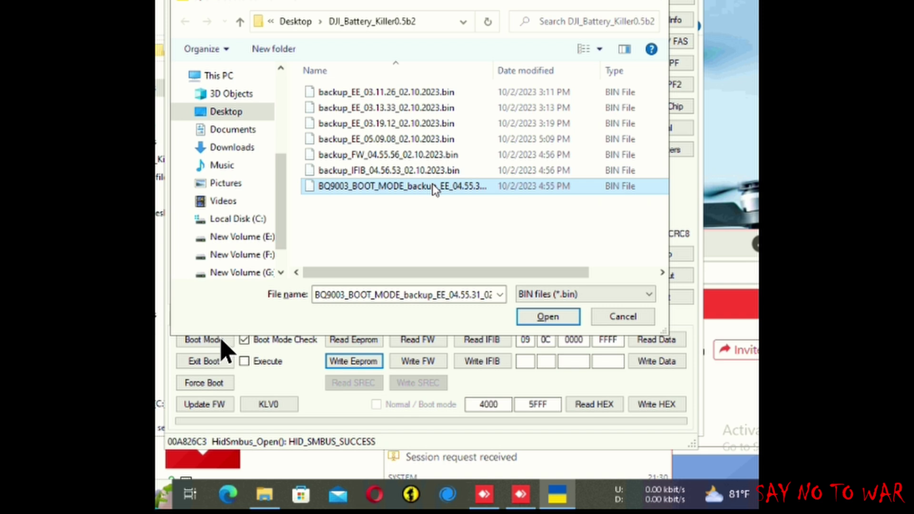
Step: Open the BQ9003_BOOT_MODE backup EE .bin file
click(546, 316)
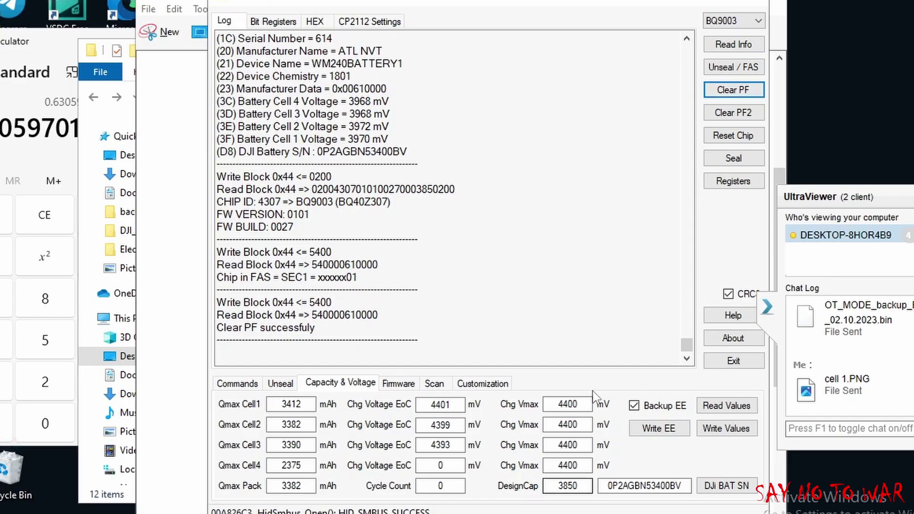
Step: Read the chip's values back, showing Qmax 3800 mAh per cell and Vmax 4250 mV
click(717, 409)
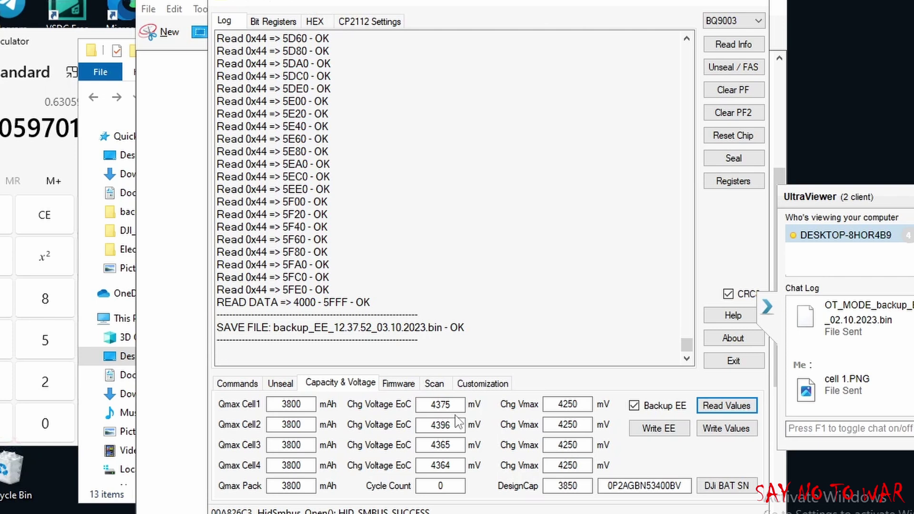
Step: Begin editing Cell1–Cell4 end-of-charge voltages, replacing a digit in each with 2
click(456, 405)
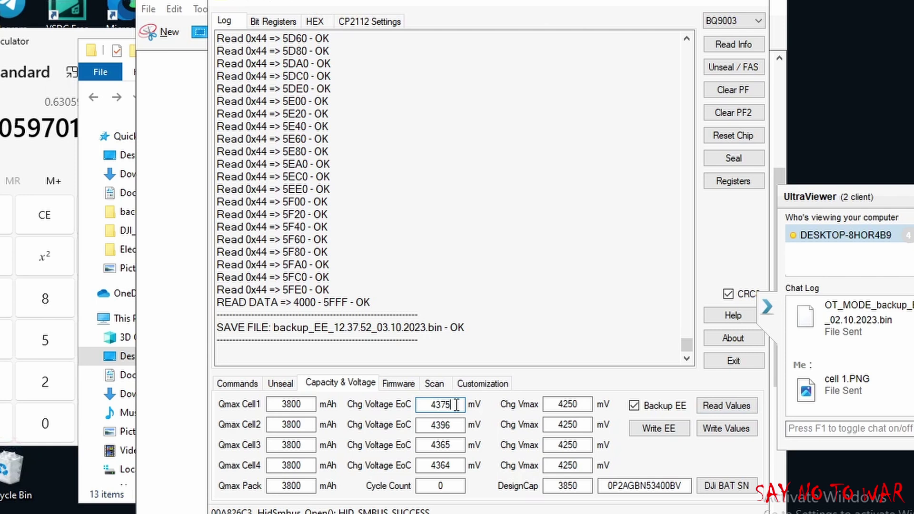
key(BackSpace)
text(2)
click(443, 425)
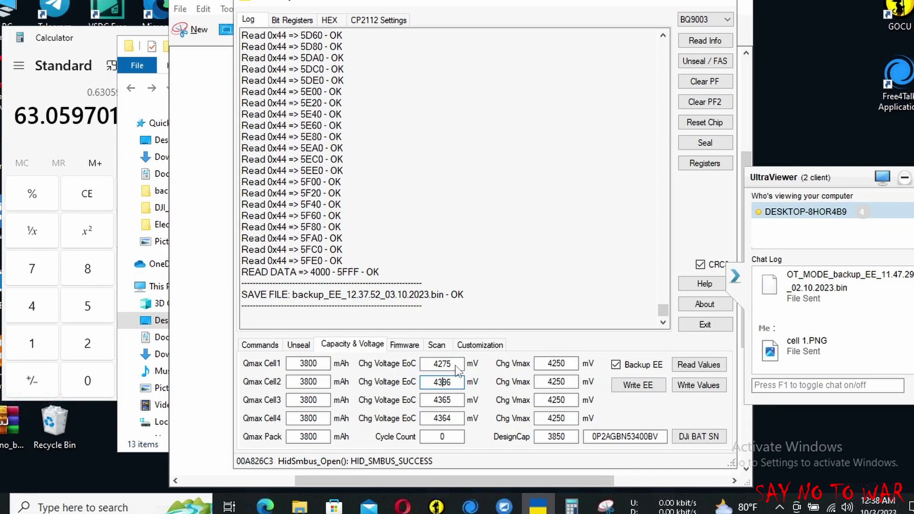
key(BackSpace)
text(2)
click(451, 404)
key(BackSpace)
text(2)
click(443, 419)
key(BackSpace)
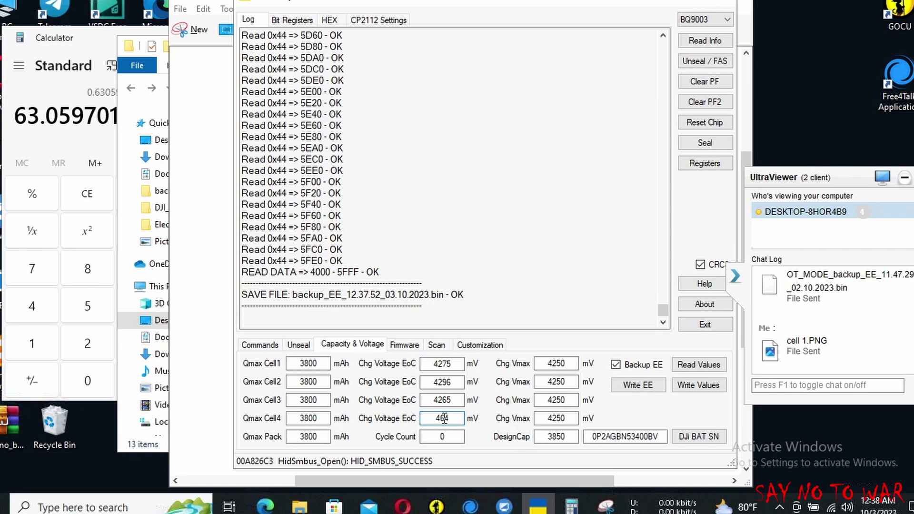
text(2)
Step: Finish the end-of-charge voltages so every cell reads 4290 mV
click(459, 367)
key(BackSpace)
key(BackSpace)
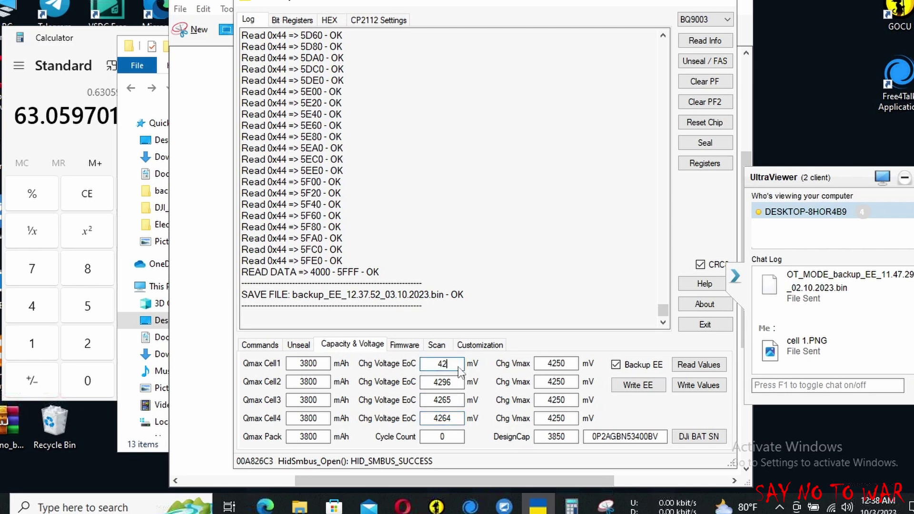
text(90)
click(458, 386)
key(BackSpace)
key(BackSpace)
text(9090)
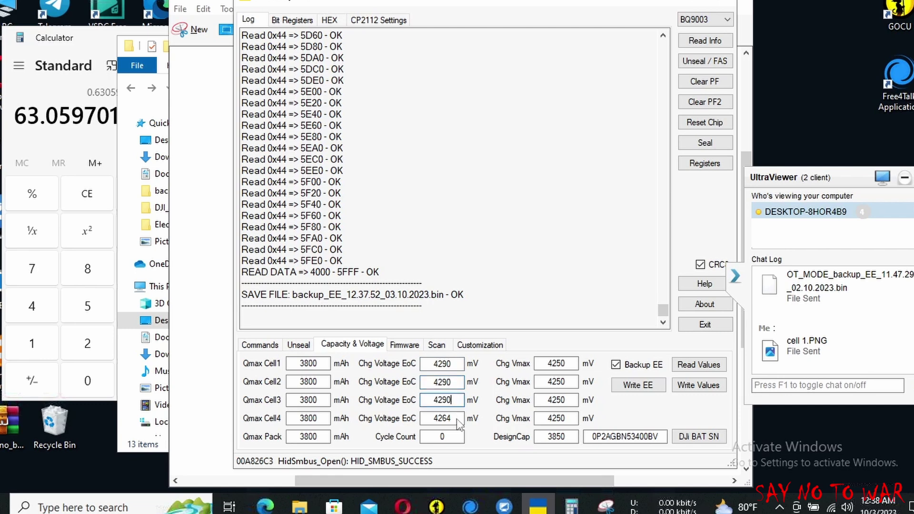
click(458, 419)
key(BackSpace)
key(BackSpace)
text(90)
Step: Change the Chg Vmax of Cell1–Cell4 to 4300 mV
drag(553, 363, 575, 382)
text(300)
key(BackSpace)
key(BackSpace)
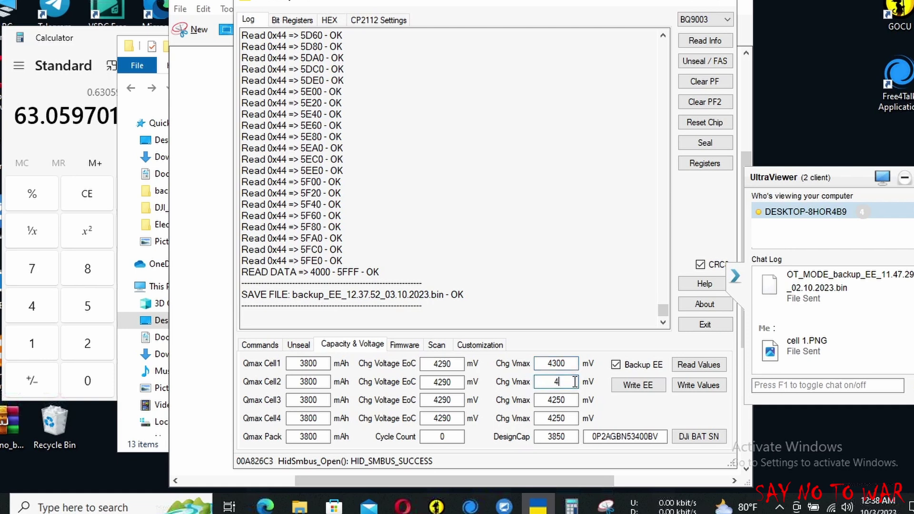
text(300)
drag(548, 400, 571, 400)
text(300)
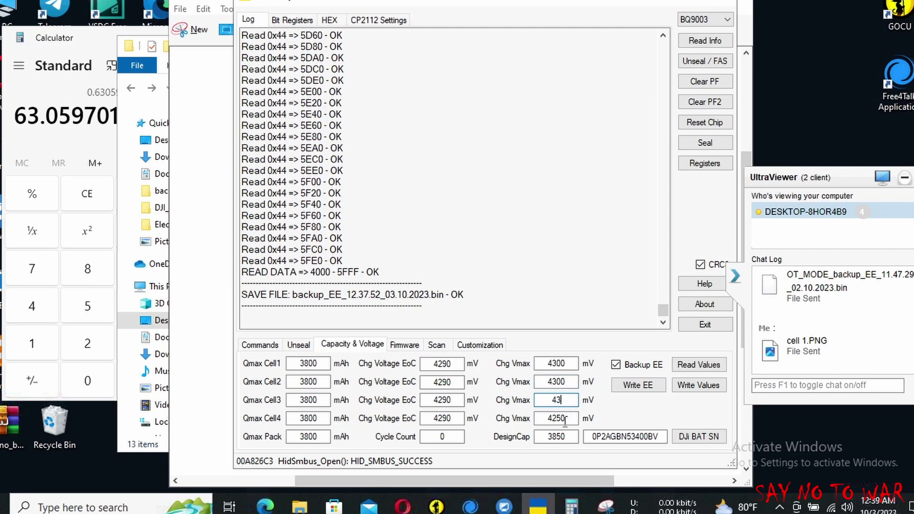
drag(554, 419, 580, 418)
text(3)
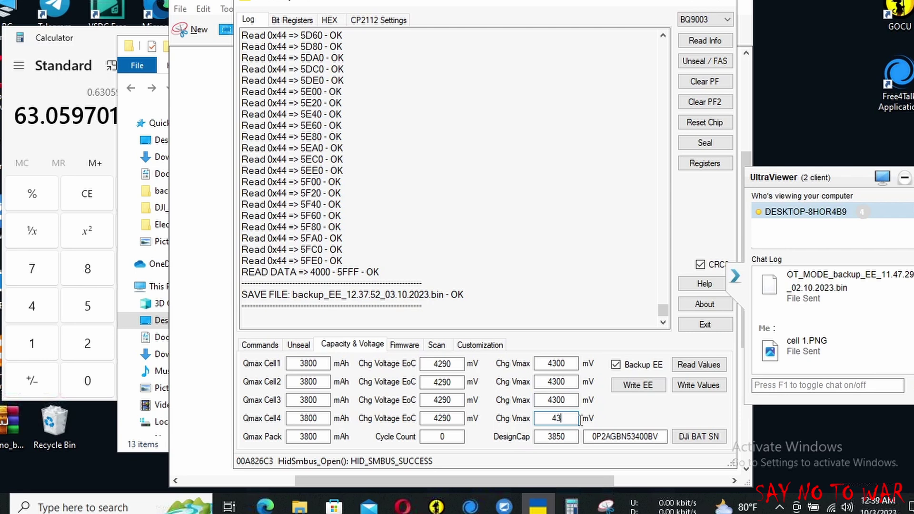
text(00)
Step: Write the new voltages to the chip, read them back, list battery info, and clear PF
click(700, 385)
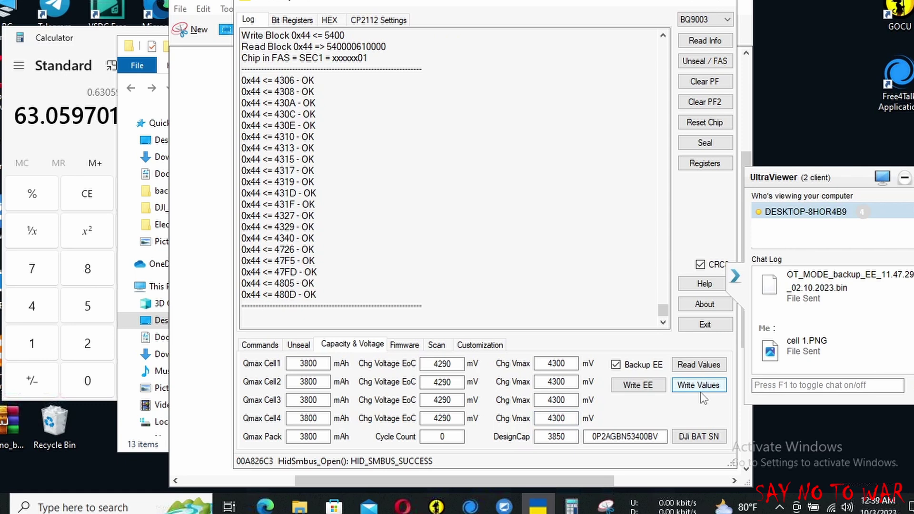
click(709, 368)
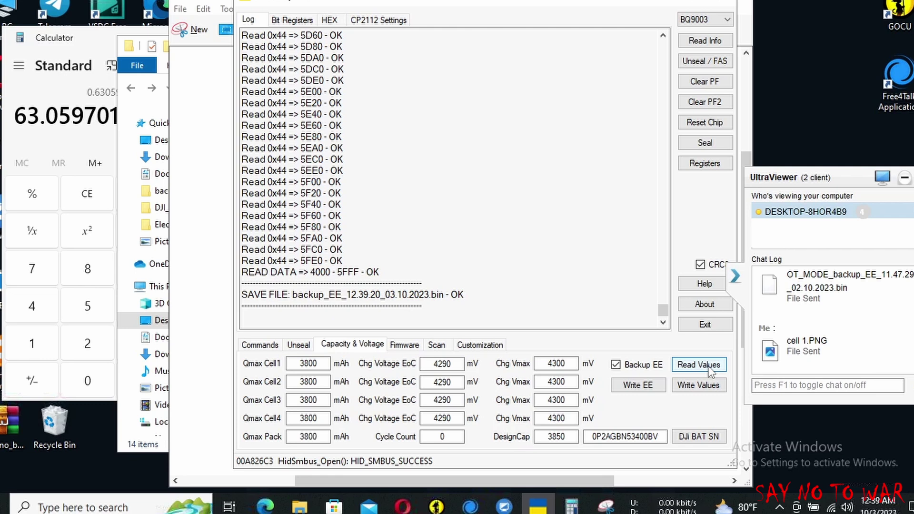
click(716, 42)
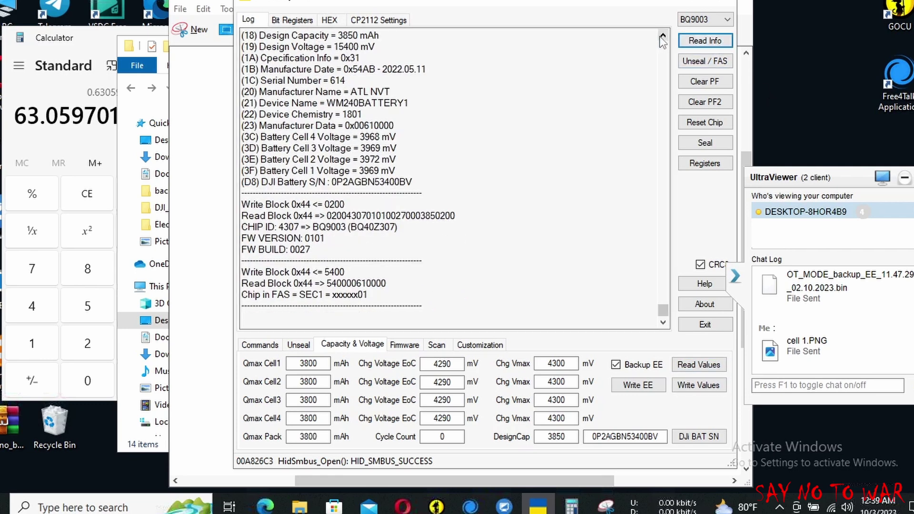
scroll(662, 43, up, 3)
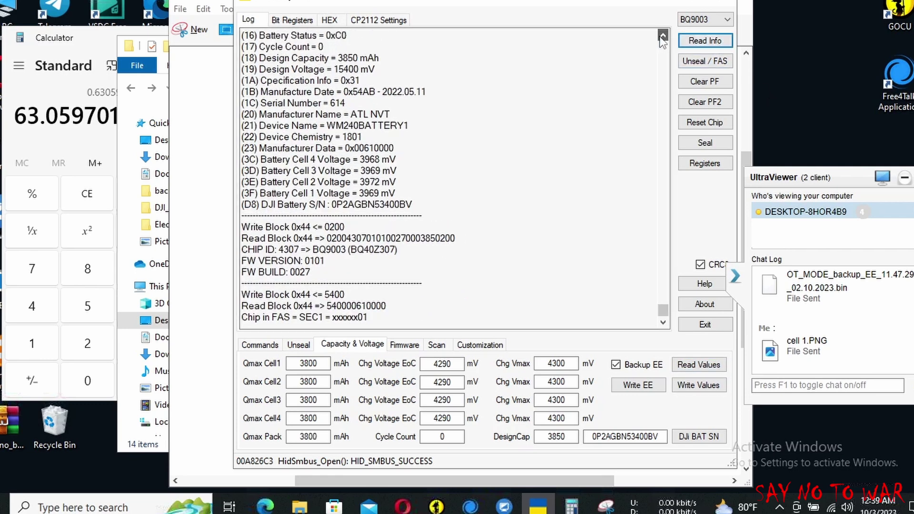
click(704, 84)
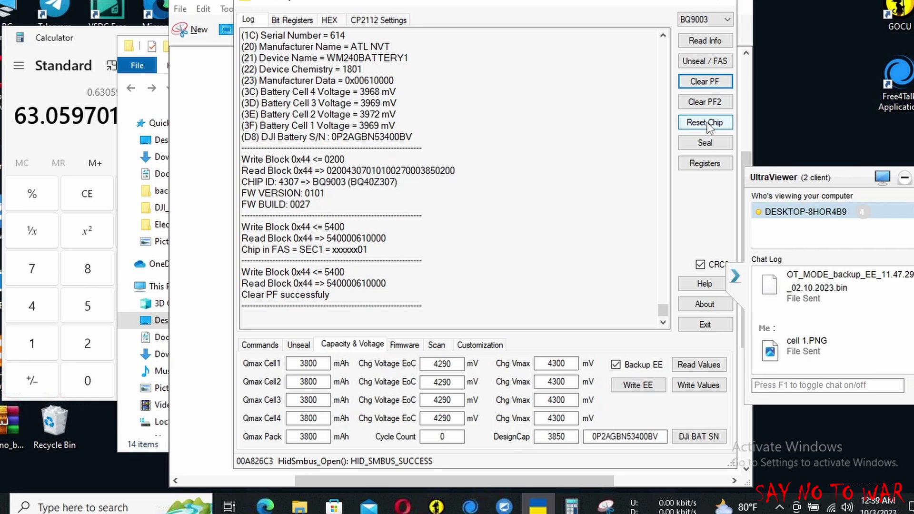
Step: Enable IT gauging, reset the black box and lifetime data, then re-read battery info
click(306, 346)
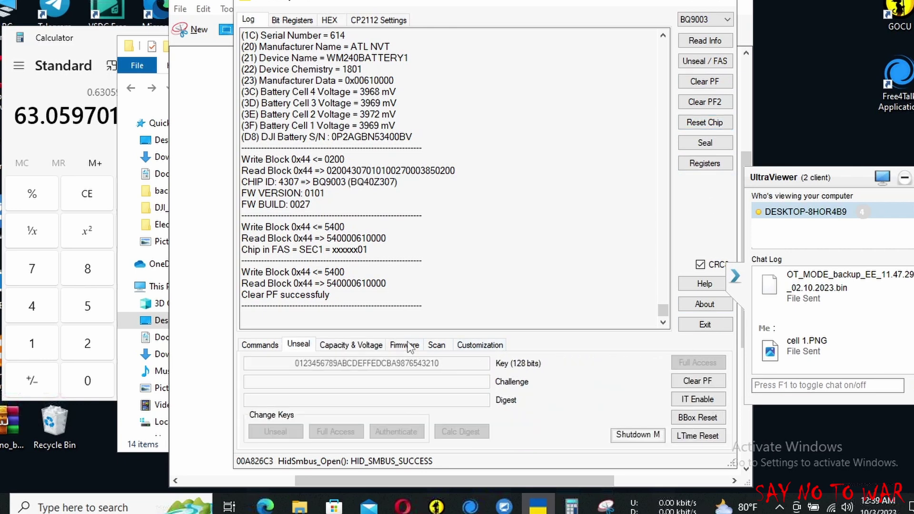
click(405, 346)
click(300, 345)
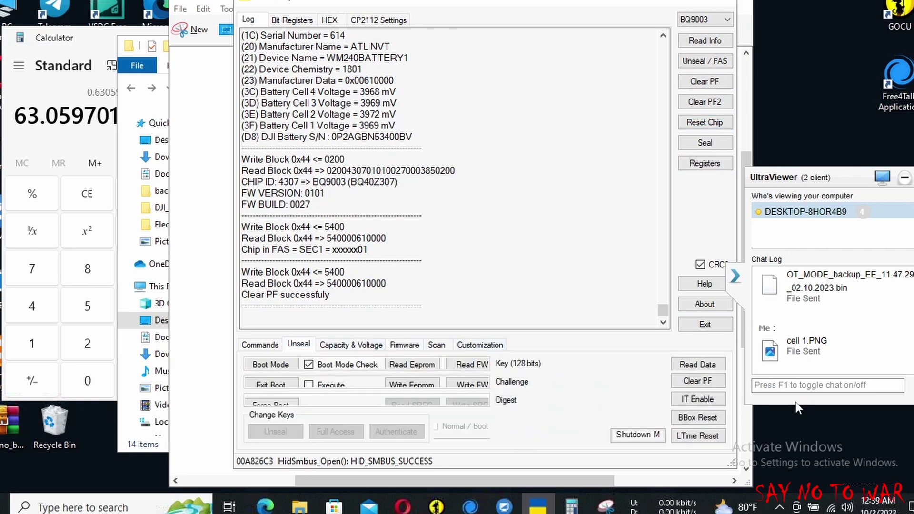
click(700, 400)
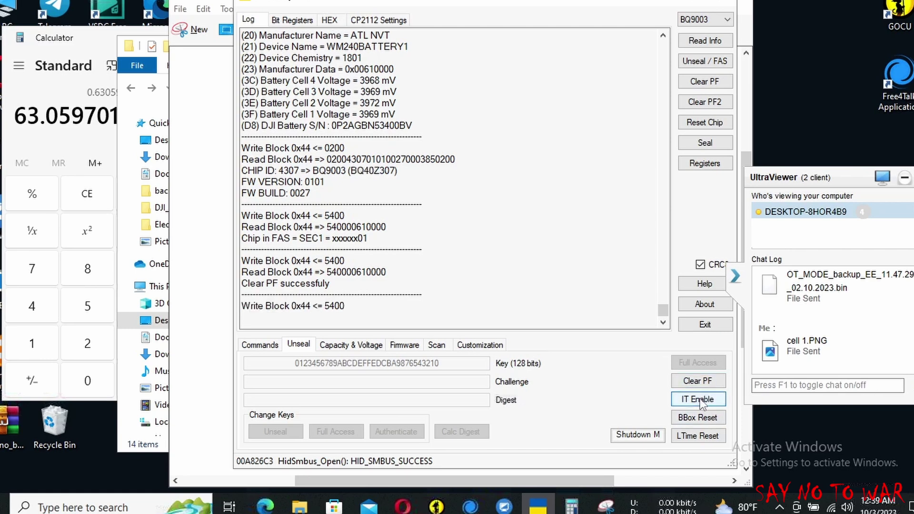
click(696, 419)
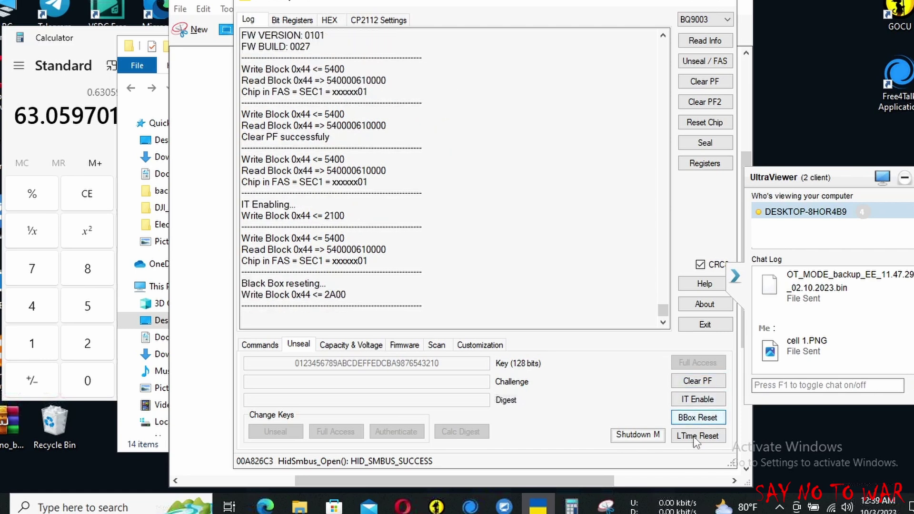
click(696, 437)
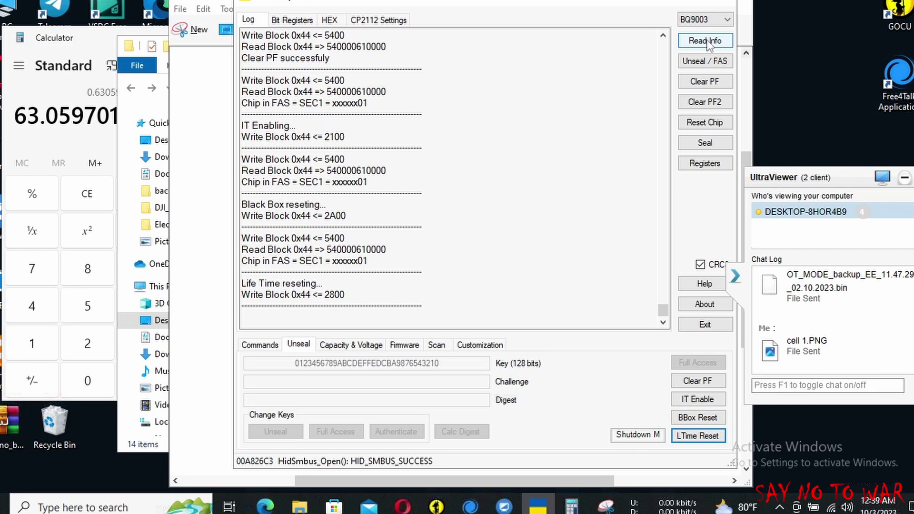
click(722, 42)
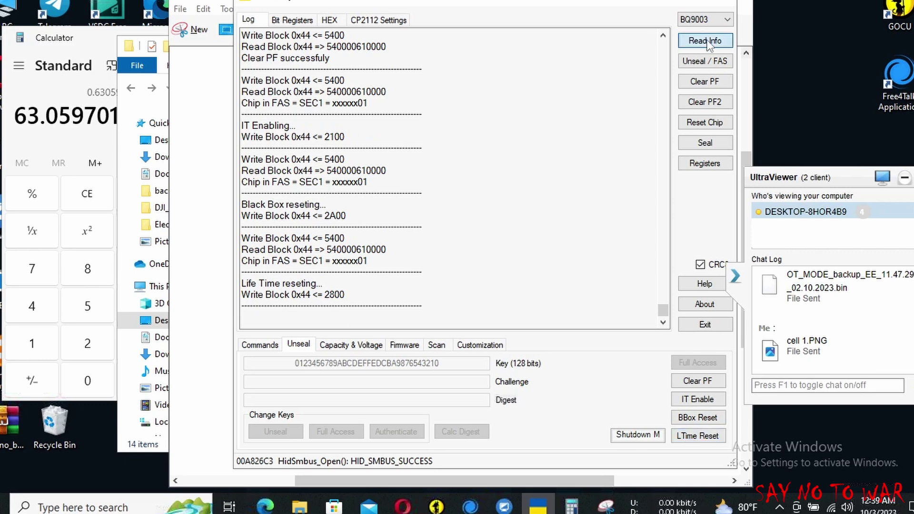
Step: Reset the battery chip and read its info afterwards
click(712, 129)
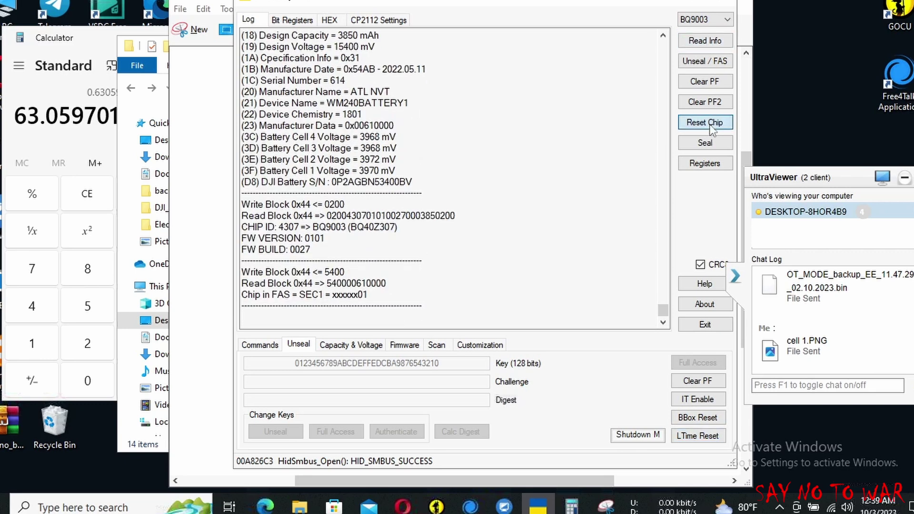
click(708, 48)
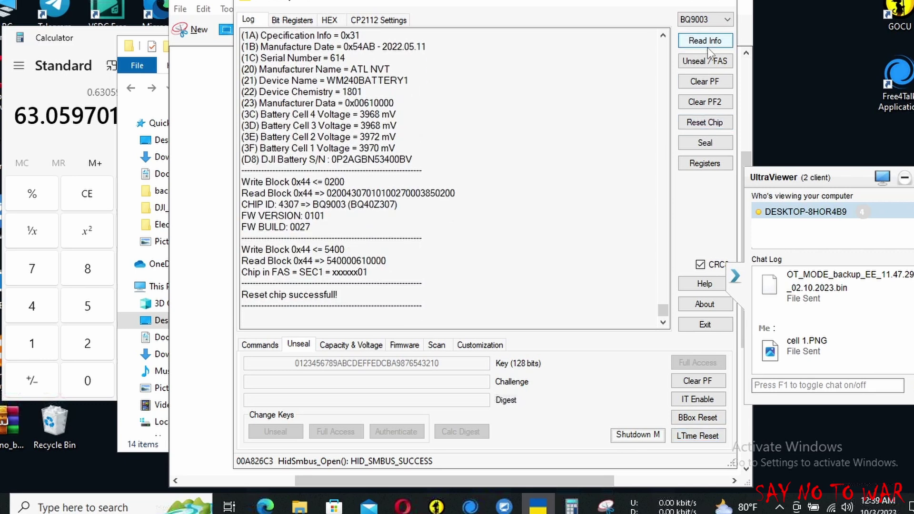
click(664, 36)
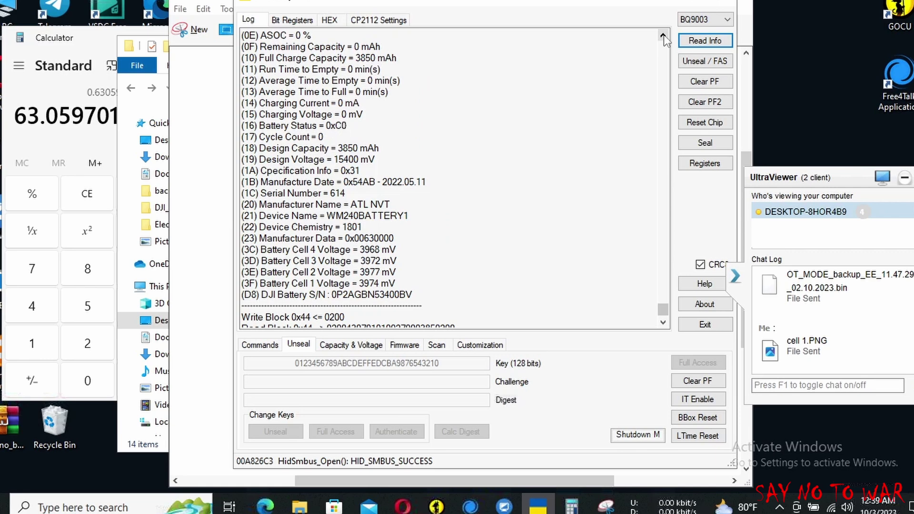
Step: Unseal the chip into FAS, clear PF and PF2, and re-read battery info
click(706, 61)
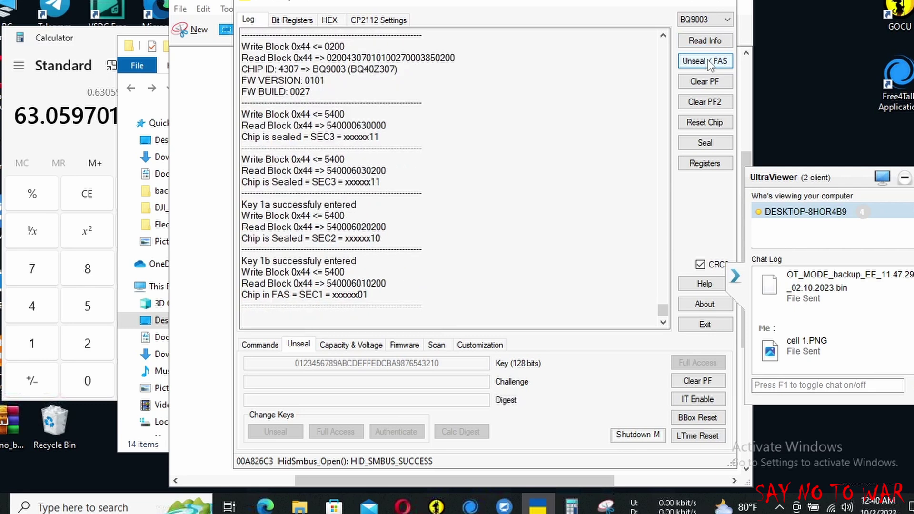
click(708, 82)
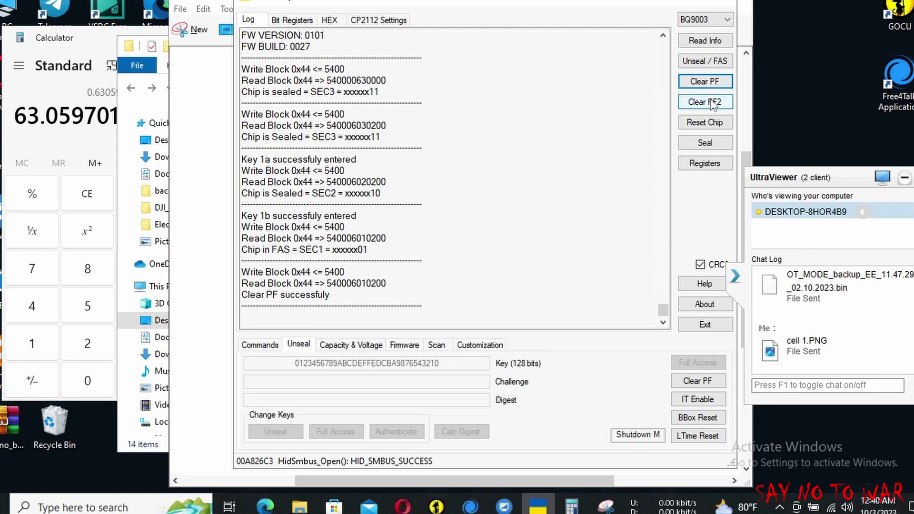
click(713, 103)
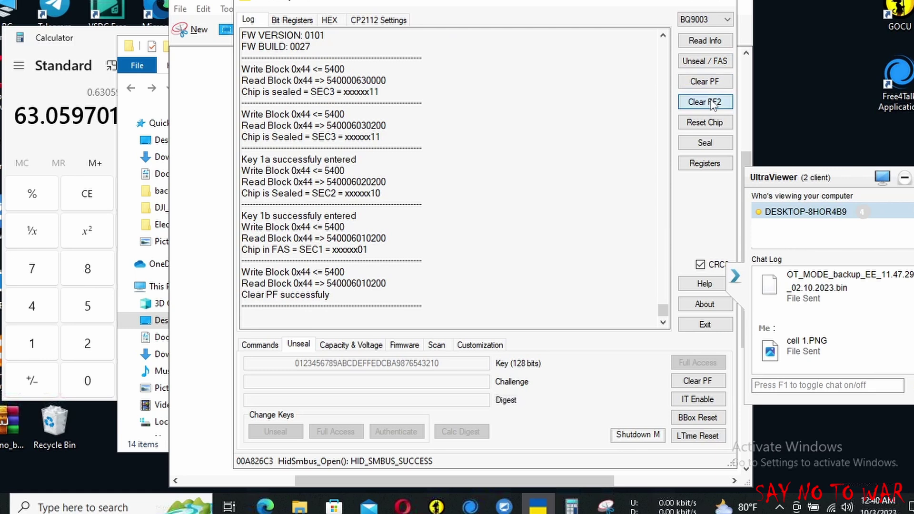
click(723, 42)
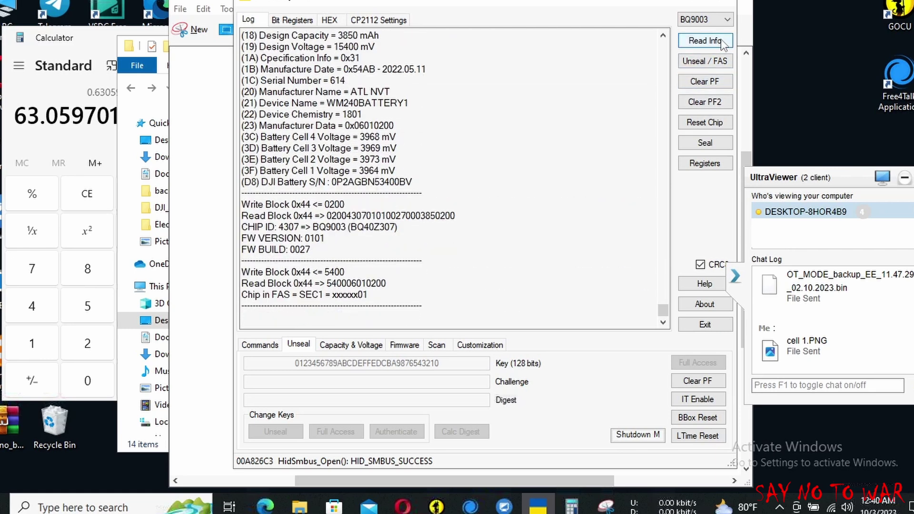
Step: Seal the chip and read the battery info to confirm it
click(716, 141)
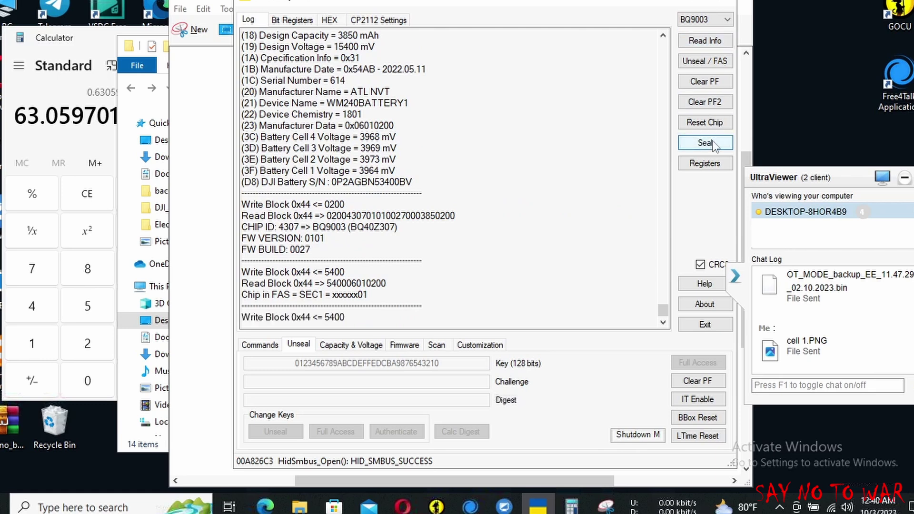
click(712, 44)
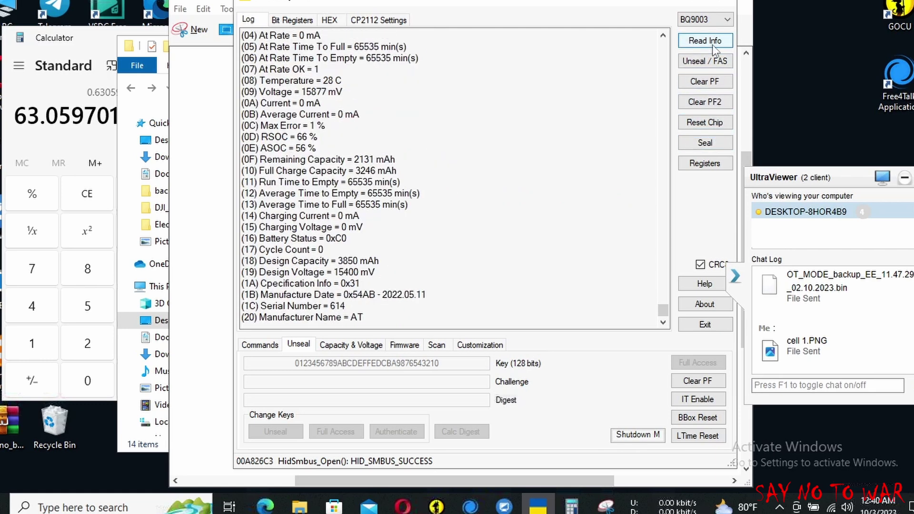
double_click(663, 36)
click(663, 36)
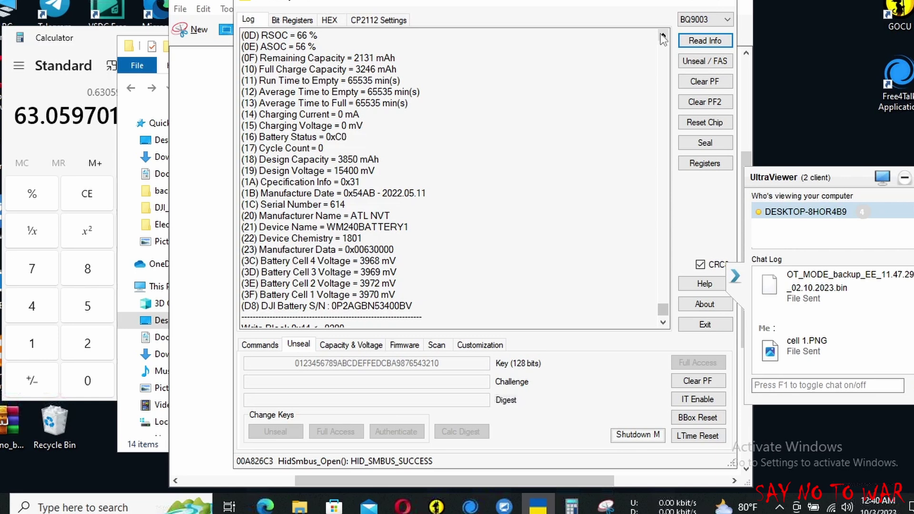
Step: Scroll the log down to the 'Chip is sealed = SEC3' line
click(663, 324)
click(664, 324)
click(663, 324)
click(663, 324)
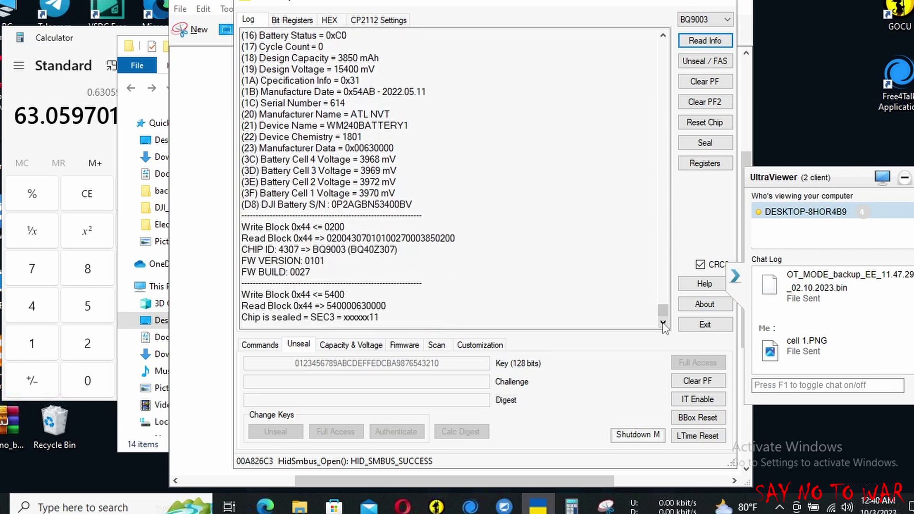
click(663, 324)
click(664, 324)
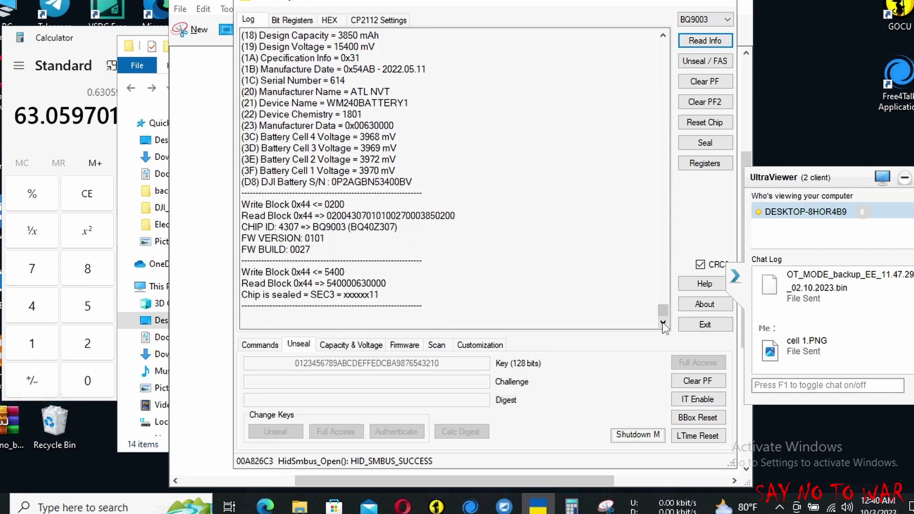